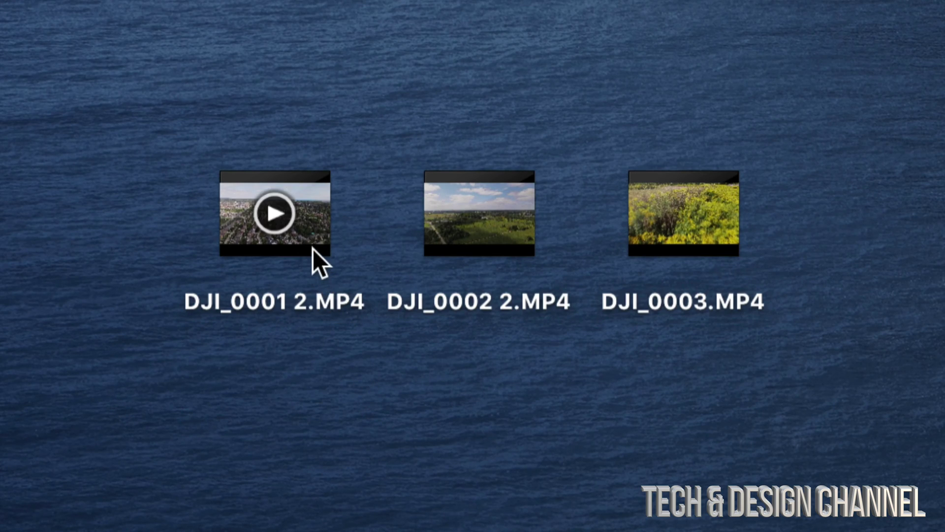
left_click(312, 245)
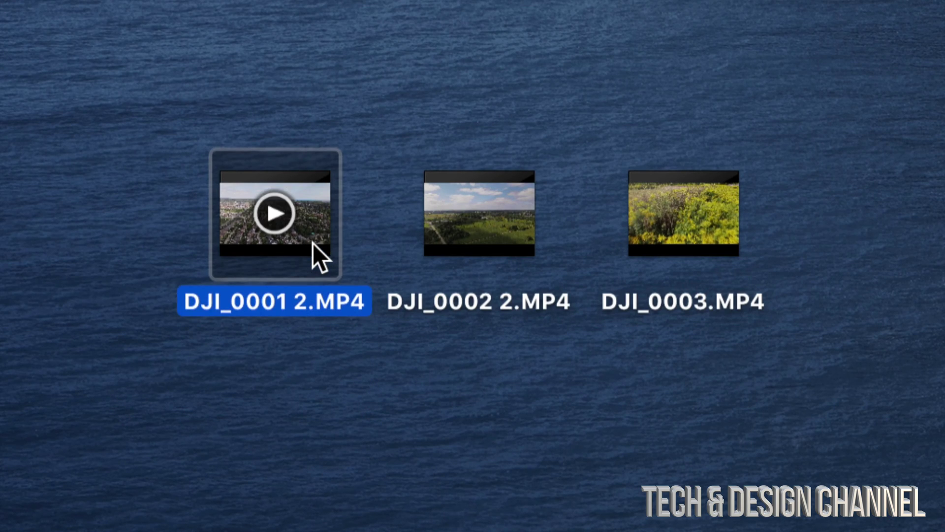
left_click(459, 241)
left_click(648, 244)
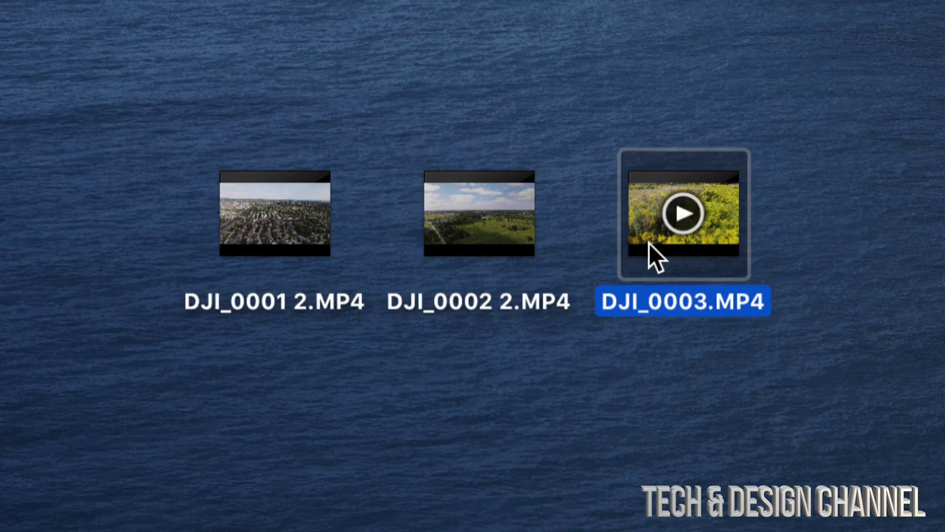
Open the desktop clip DJI_0001 2.MP4 in QuickTime Player
left_click(321, 245)
left_click_drag(315, 241, 290, 245)
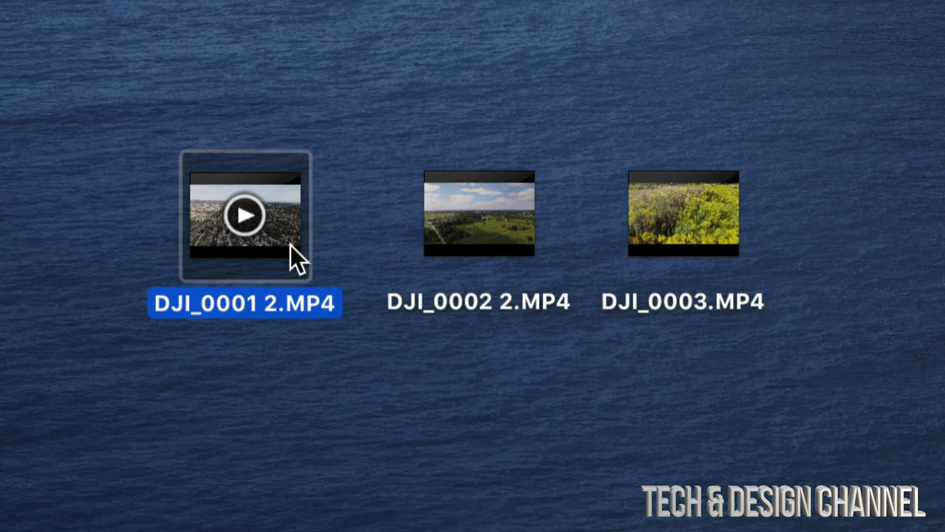
right_click(290, 245)
mouse_move(395, 292)
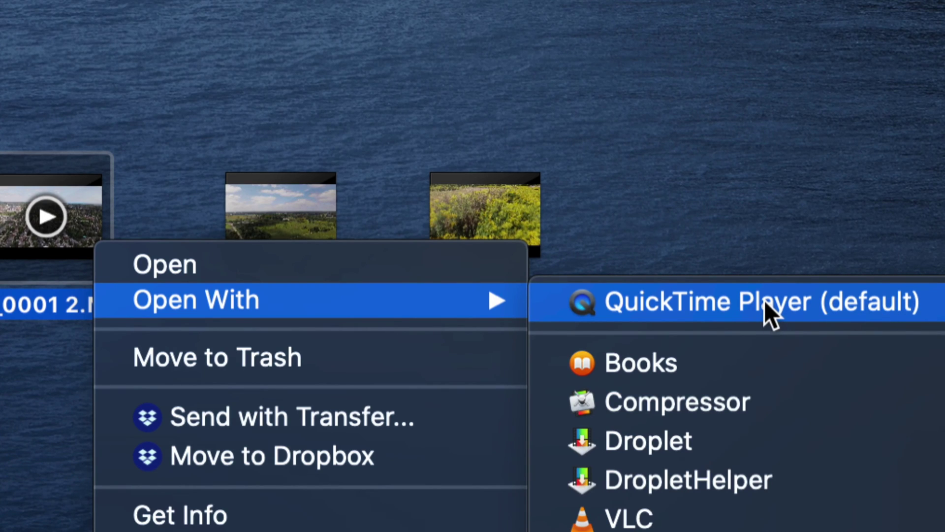
left_click(660, 305)
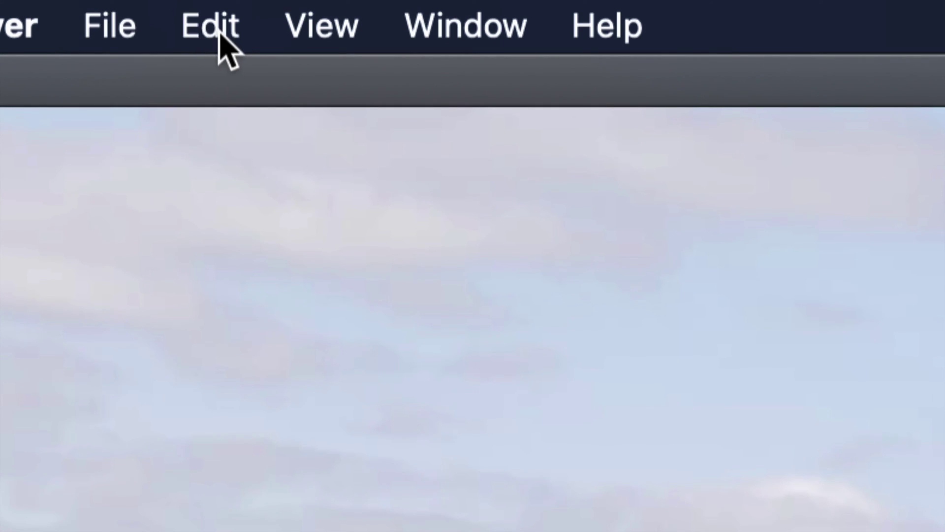
Trim the clip at both ends to a section of about 18 seconds from its first half, and play back part of the result
left_click(220, 34)
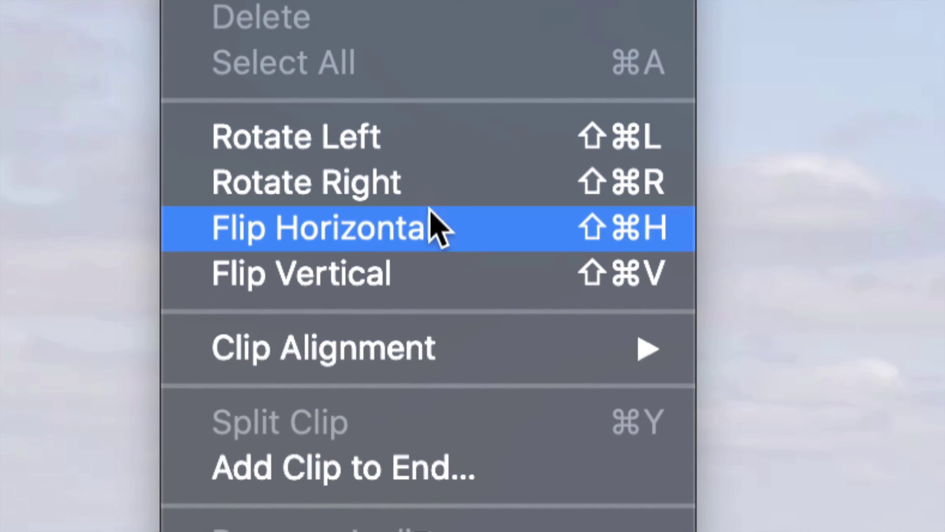
mouse_move(471, 365)
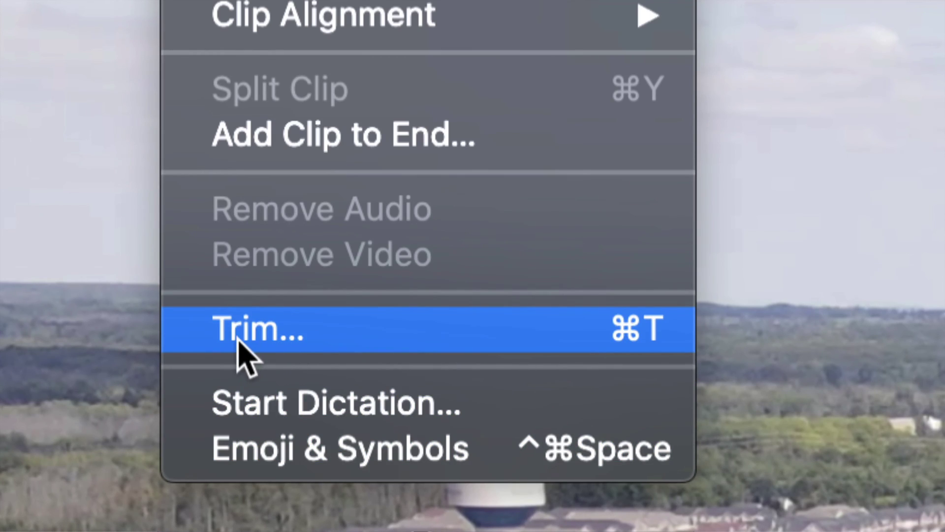
left_click(518, 331)
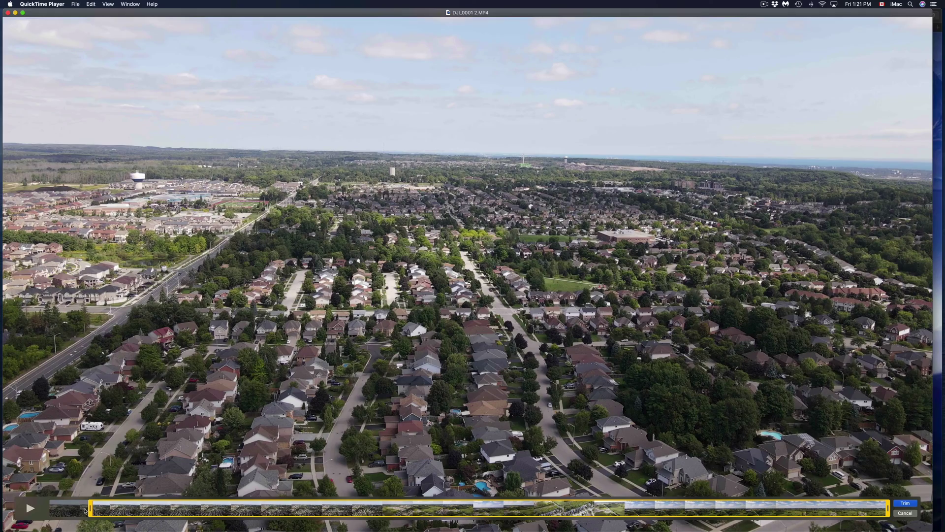
left_click_drag(89, 508, 163, 503)
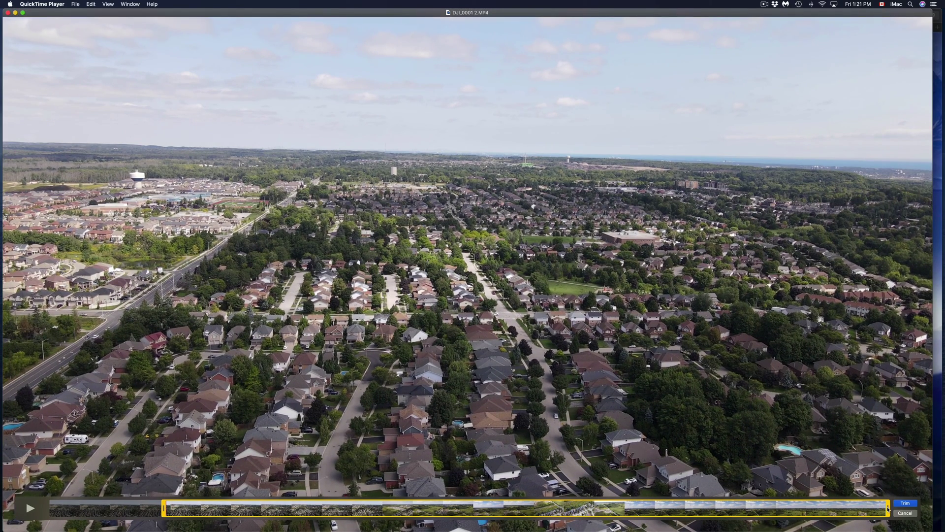
left_click_drag(888, 509, 370, 510)
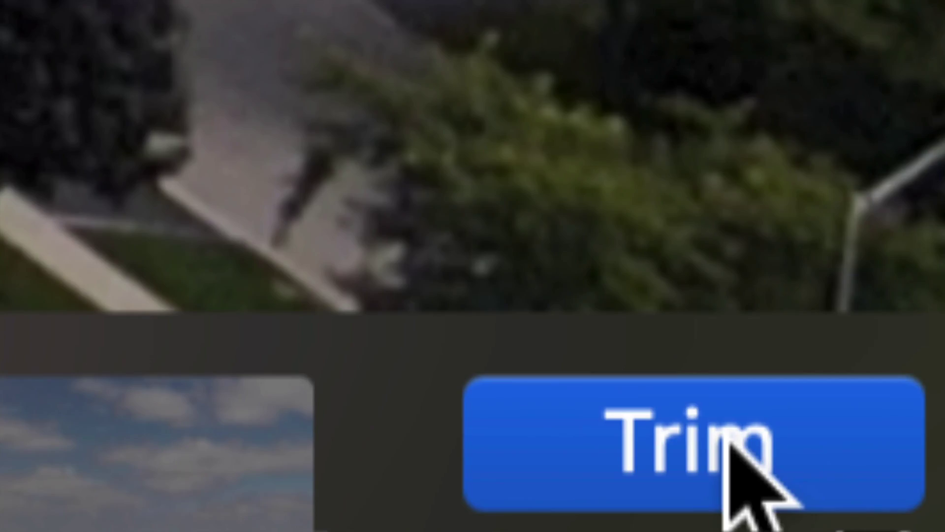
left_click(782, 453)
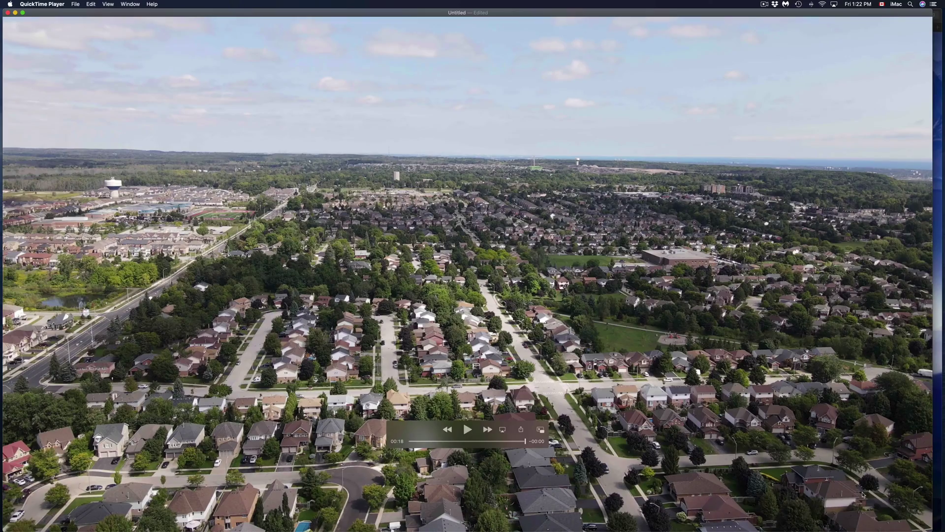
left_click(468, 430)
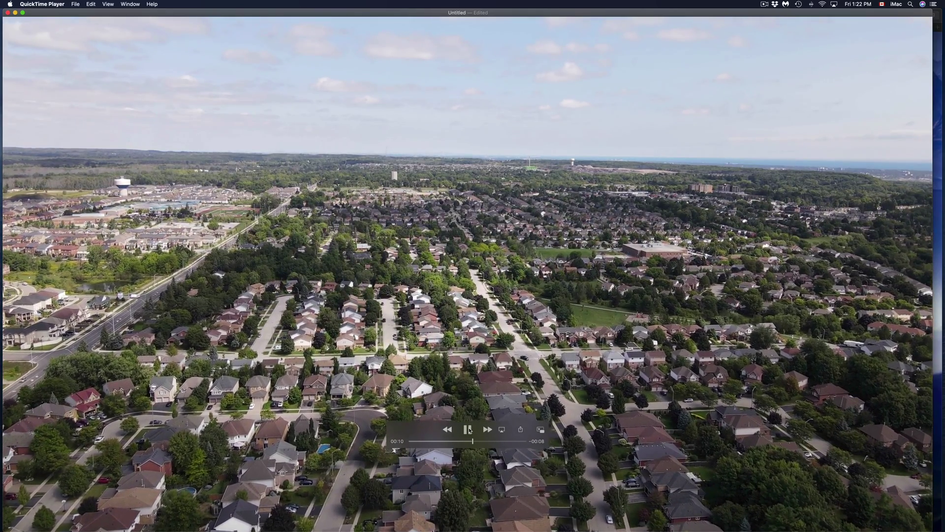
left_click(469, 430)
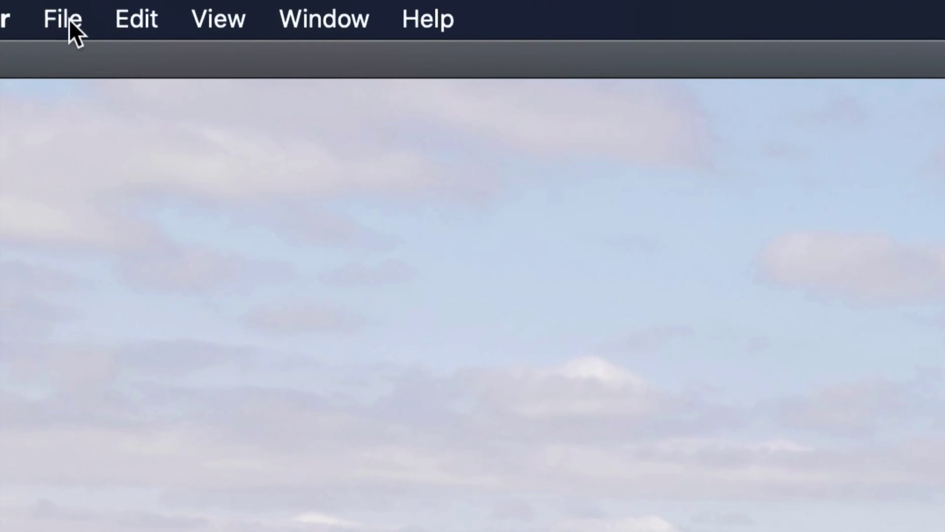
Export the trimmed clip in 4K to the Desktop as Housesfootage1.mov, leaving HEVC off
left_click(69, 19)
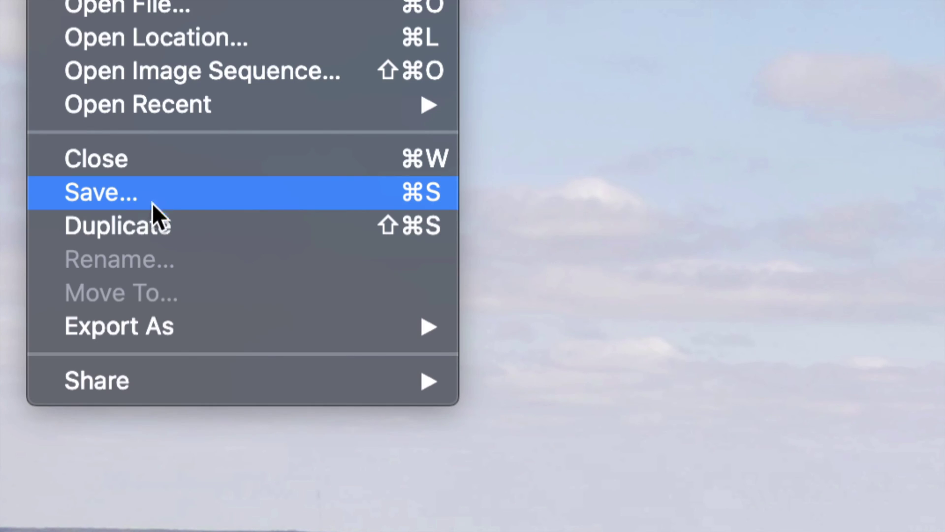
mouse_move(176, 330)
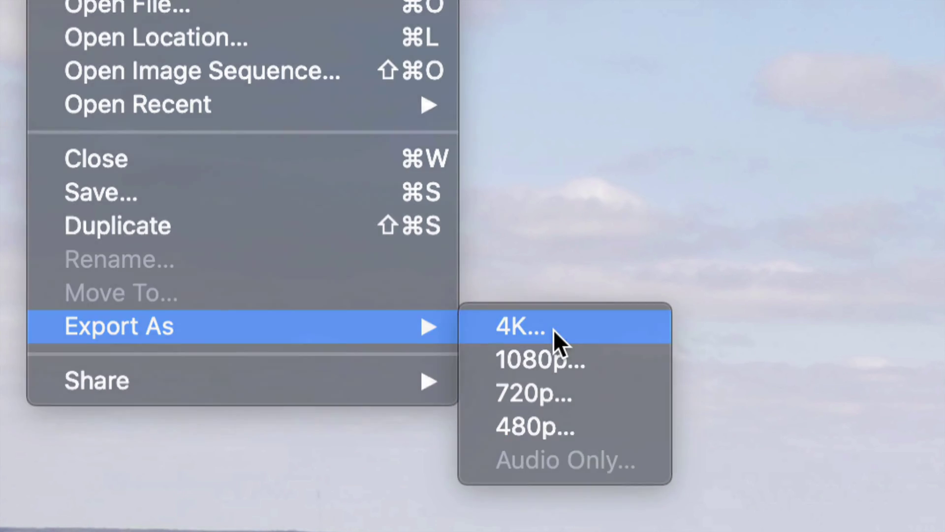
left_click(553, 329)
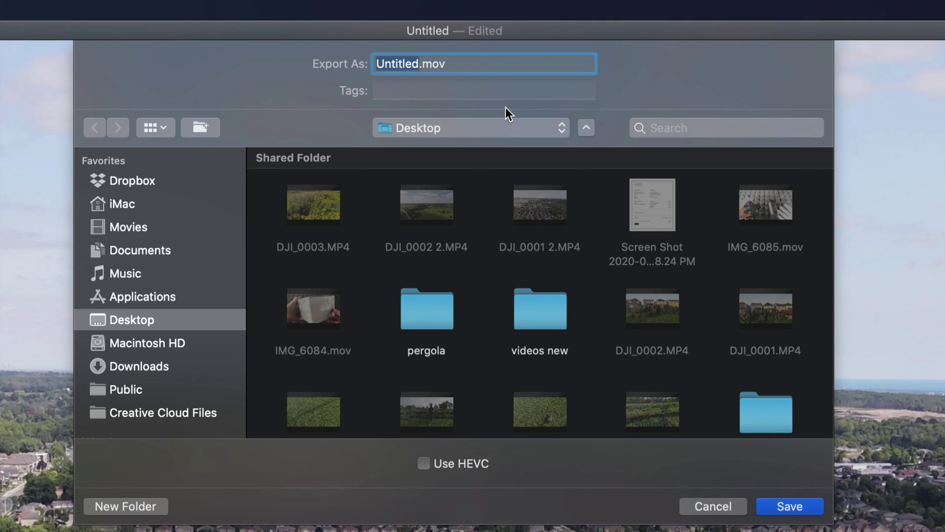
left_click(419, 61)
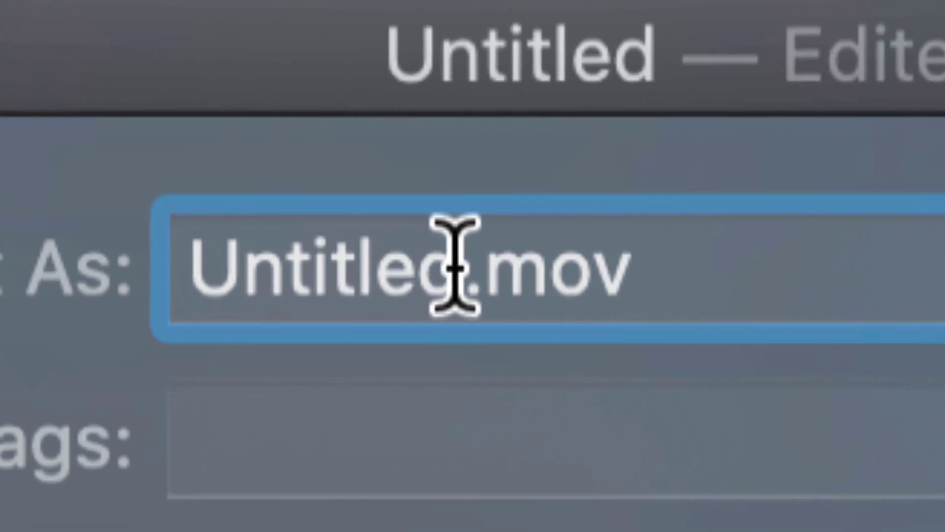
key("alt+BackSpace")
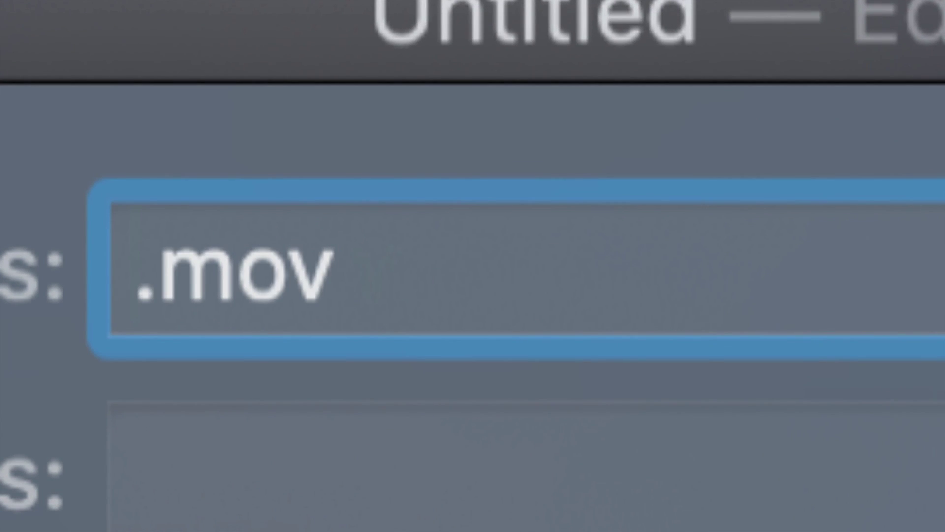
type("Houses")
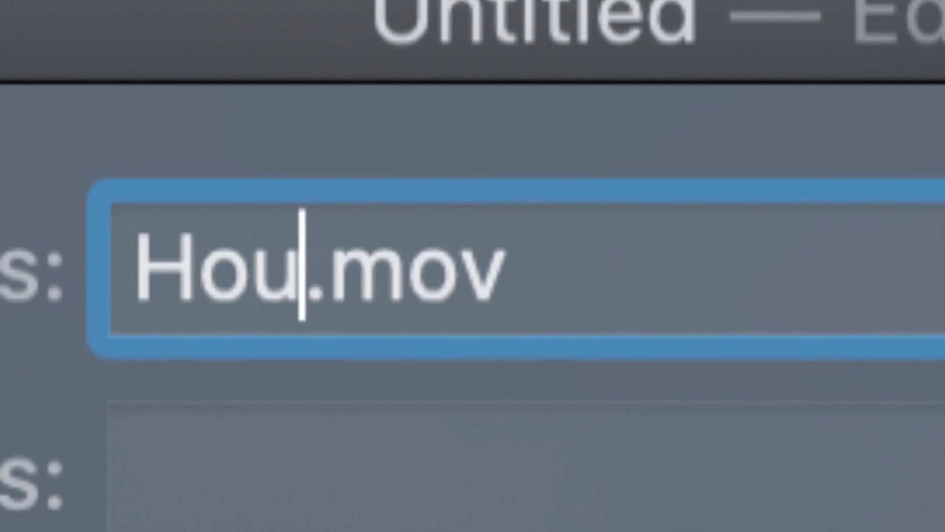
type("footage1")
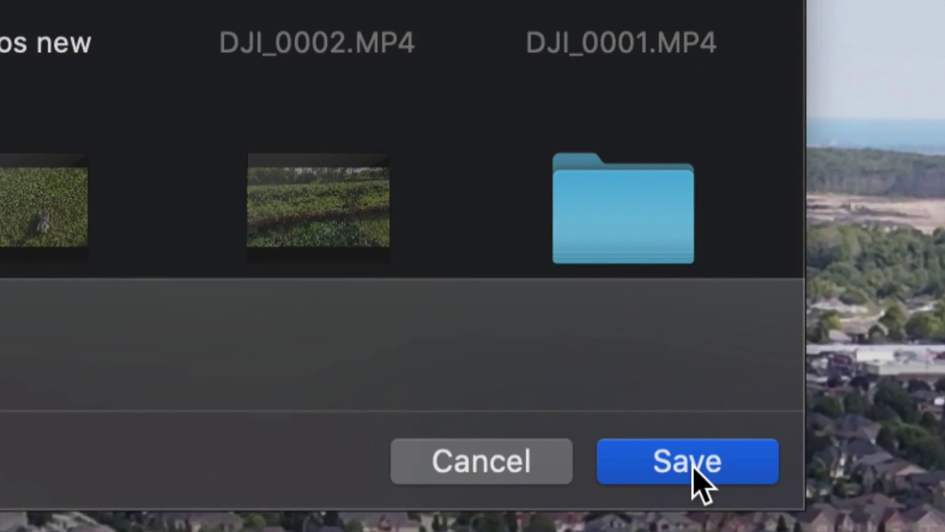
left_click(699, 480)
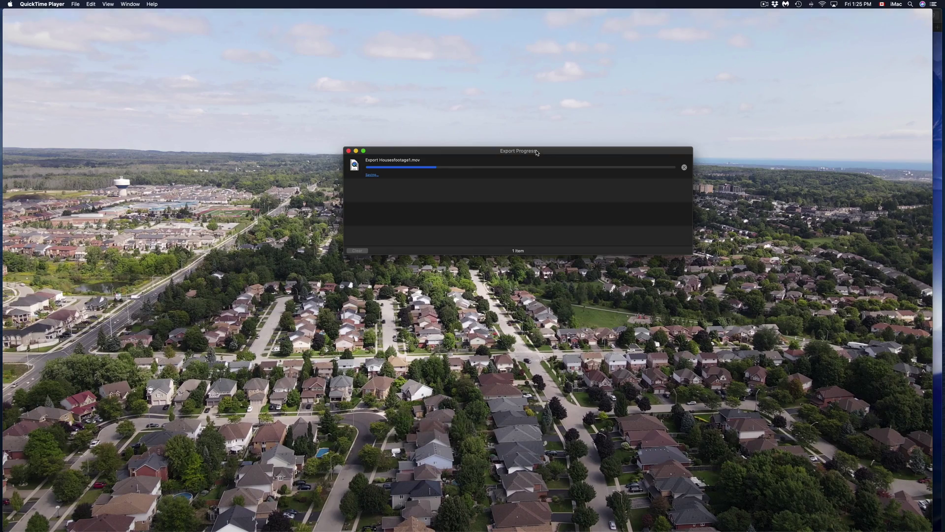
left_click_drag(469, 149, 421, 150)
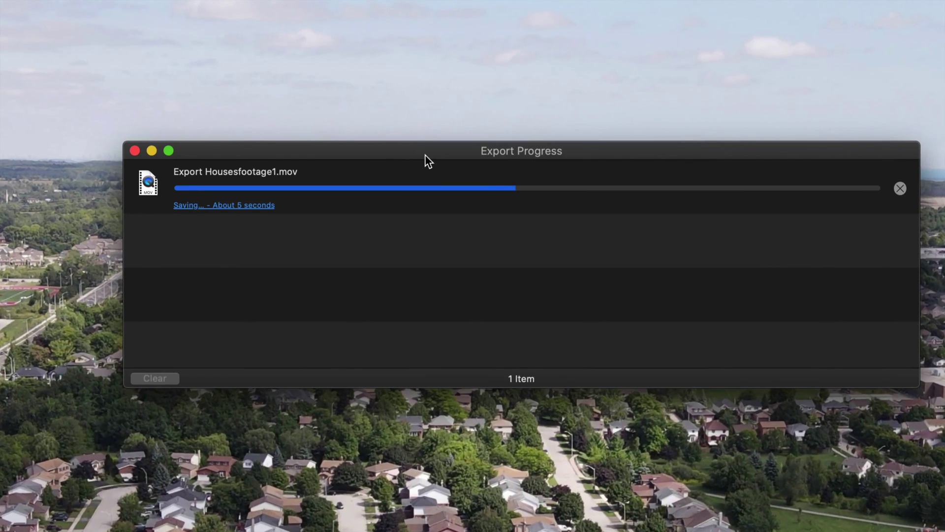
left_click_drag(425, 155, 393, 157)
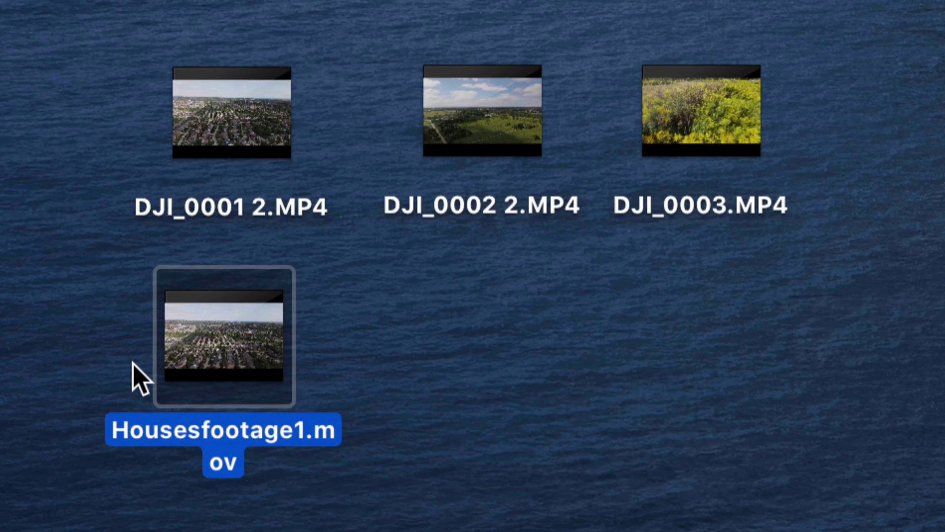
Open the file information for Housesfootage1.mov on the desktop and examine its dimensions
left_click_drag(197, 382, 304, 367)
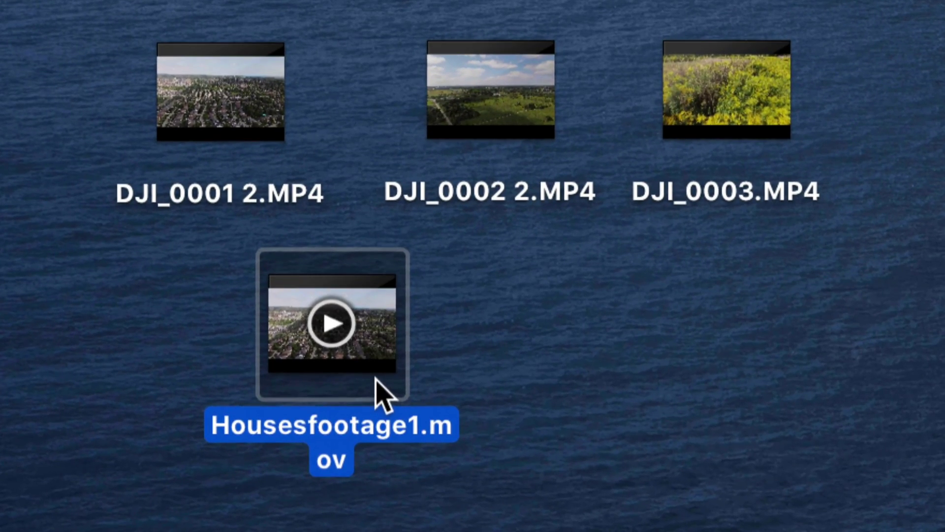
right_click(389, 310)
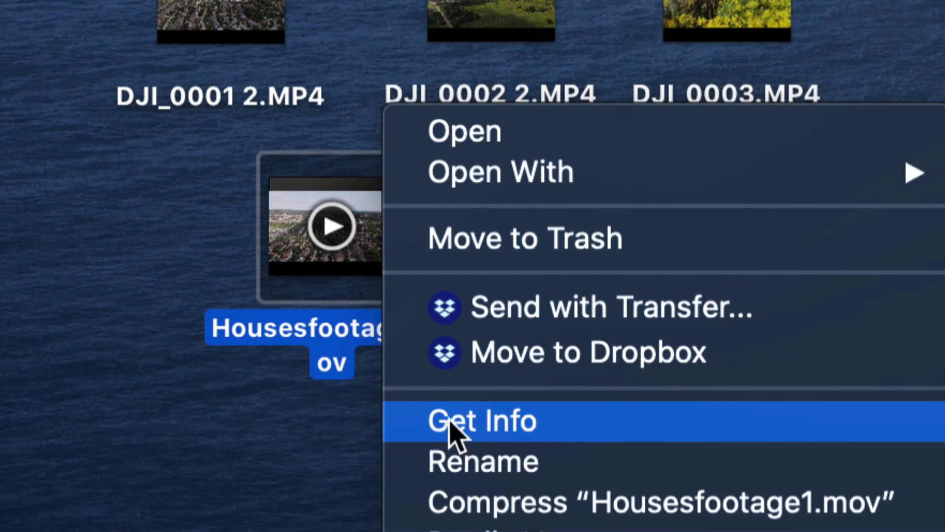
left_click(497, 432)
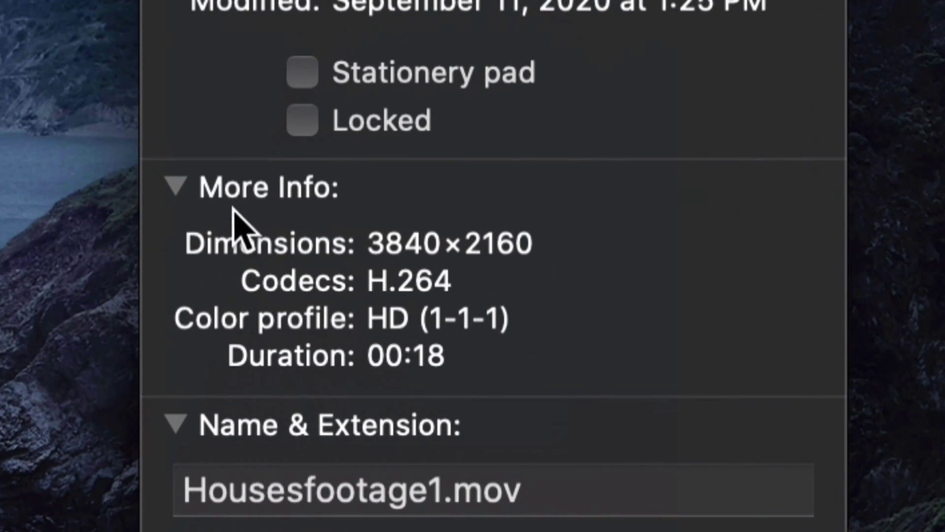
left_click_drag(245, 246, 503, 251)
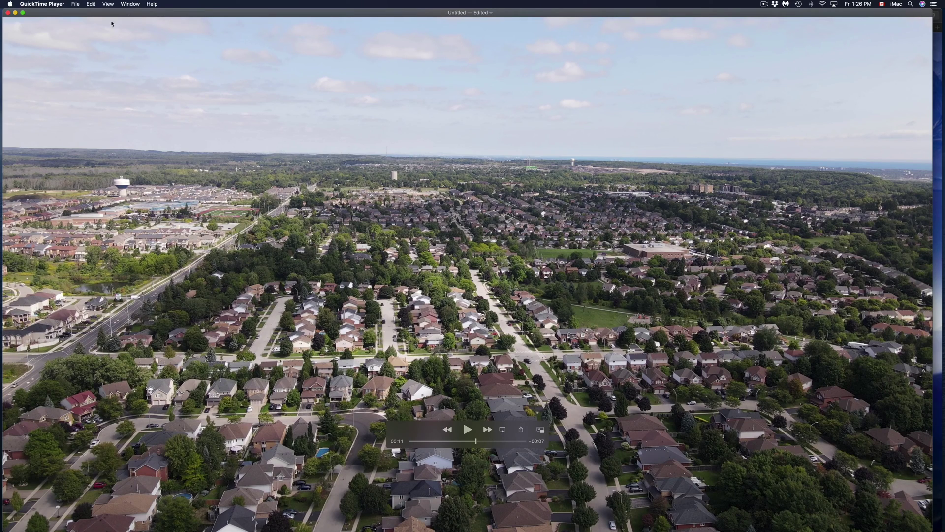
Close the untitled trimmed document in QuickTime Player and delete it instead of saving it
left_click(8, 12)
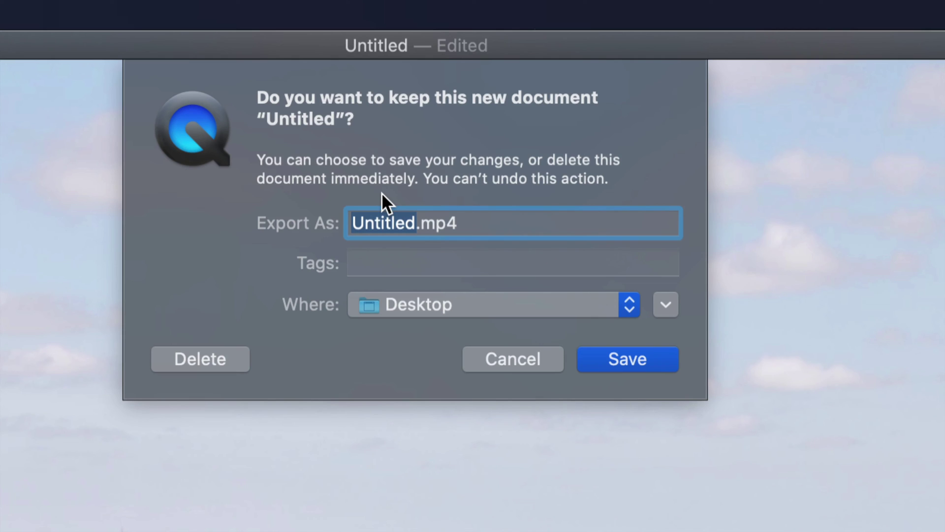
left_click(214, 359)
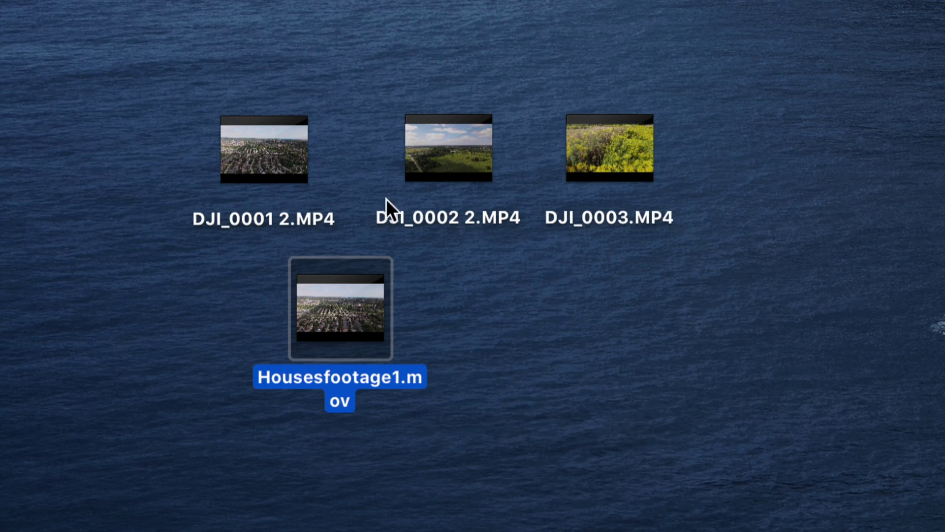
Arrange the desktop files so that Housesfootage1.mov sits below the original DJI_0001 2.MP4
left_click_drag(300, 173, 320, 178)
left_click_drag(385, 296, 324, 299)
left_click(404, 323)
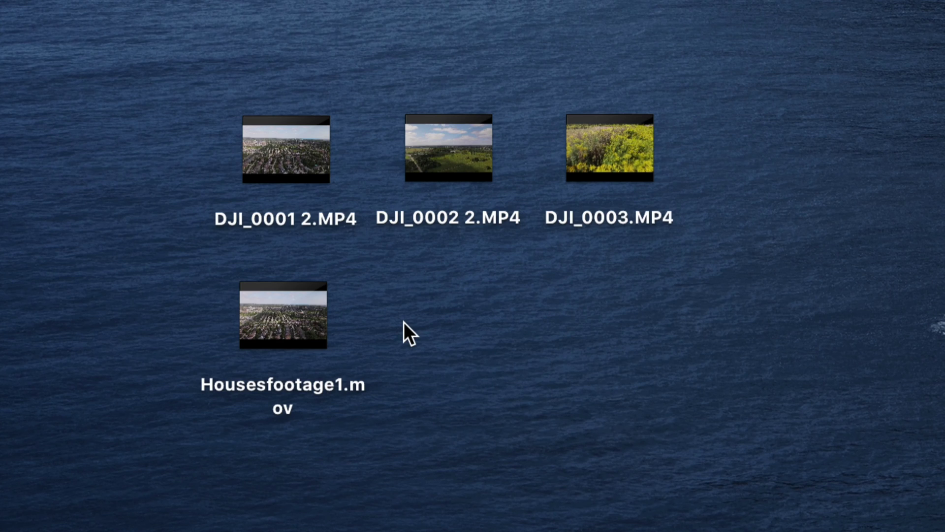
left_click_drag(303, 309, 337, 328)
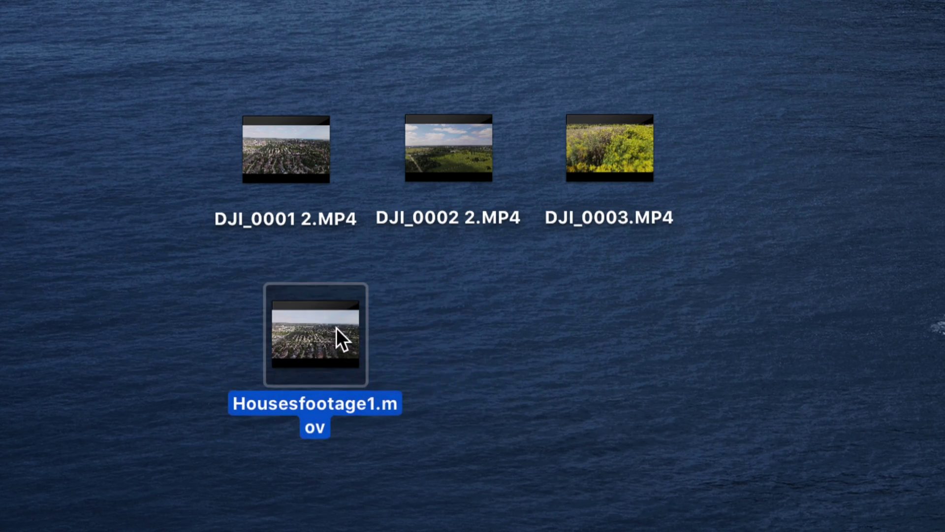
Open DJI_0001 2.MP4 from the desktop in QuickTime Player
left_click_drag(313, 216, 286, 173)
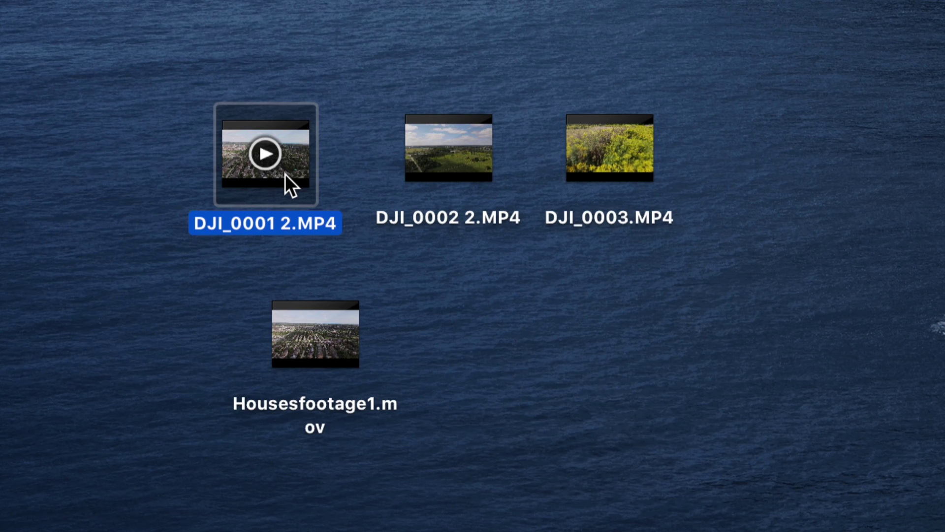
right_click(286, 174)
mouse_move(483, 217)
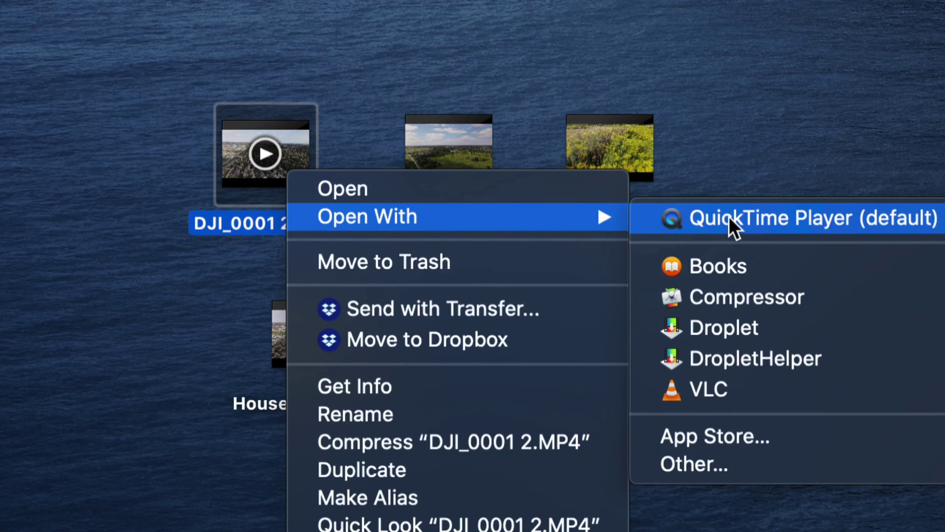
left_click(733, 227)
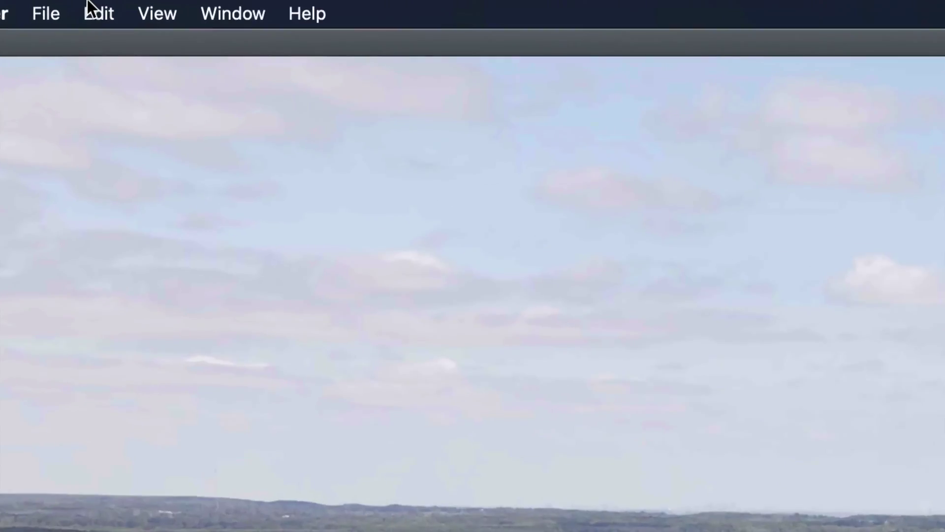
Try rotating the whole video left and right, undoing each rotation
left_click(100, 12)
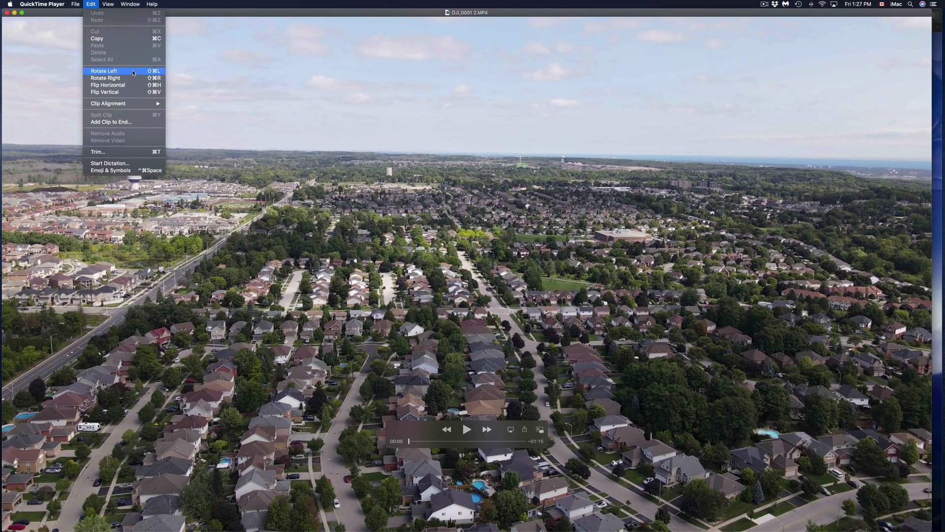
left_click(133, 73)
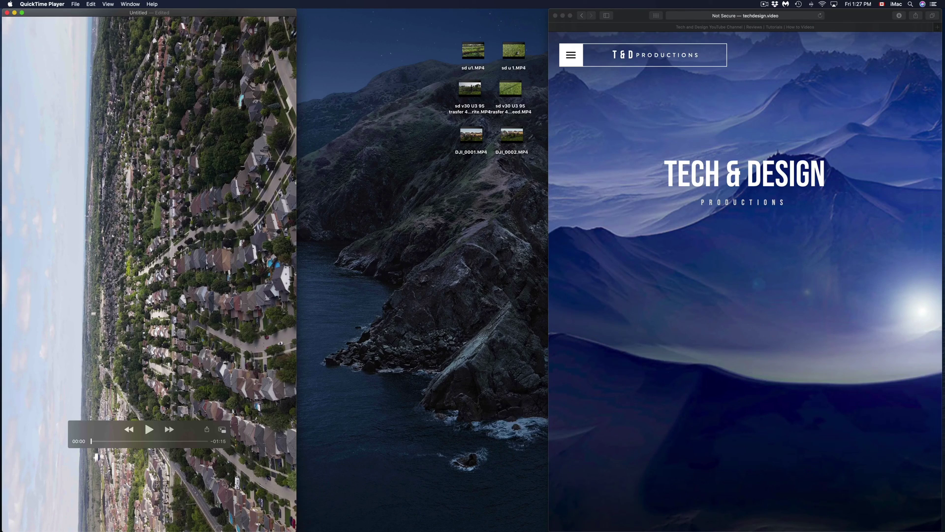
left_click(90, 5)
key("super+shift+r")
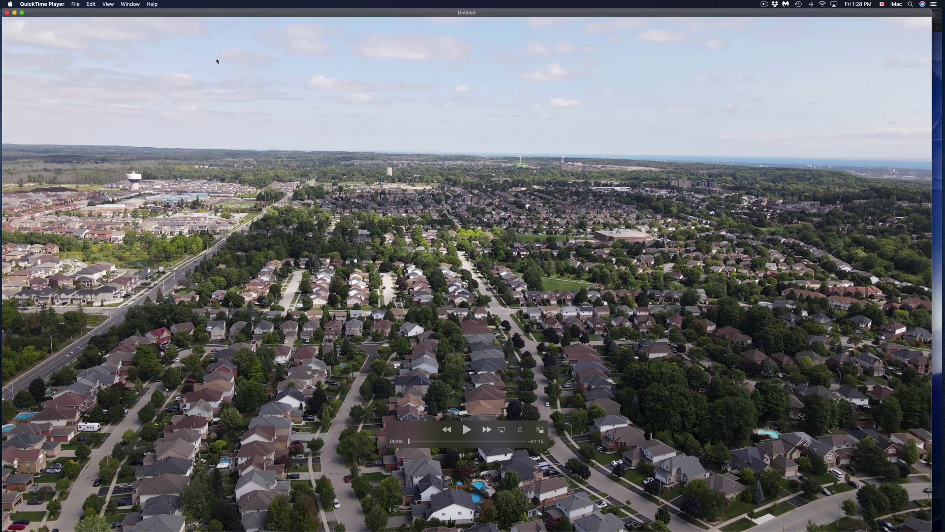
left_click(92, 5)
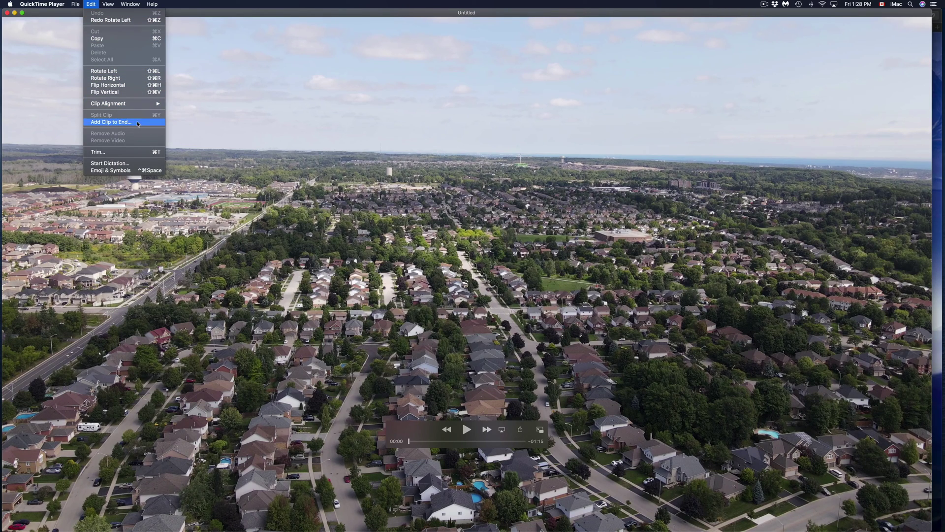
left_click(138, 79)
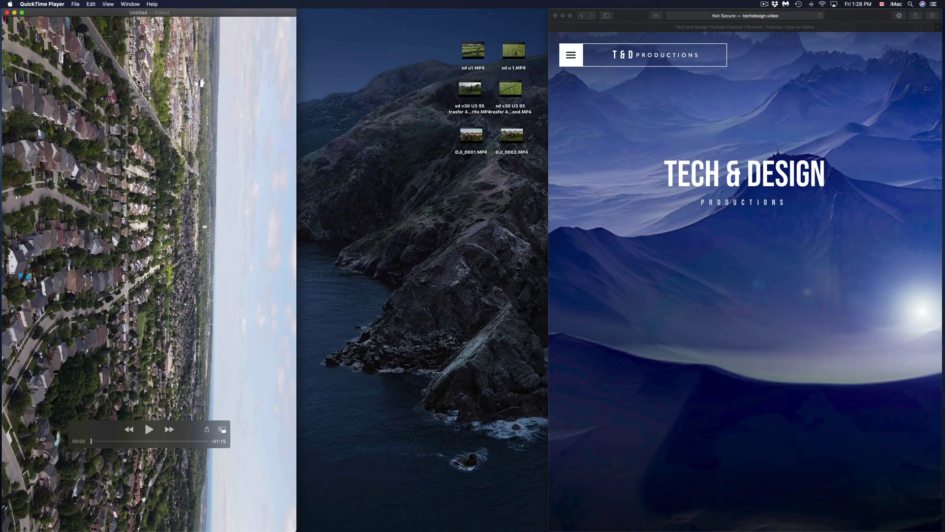
key("super+z")
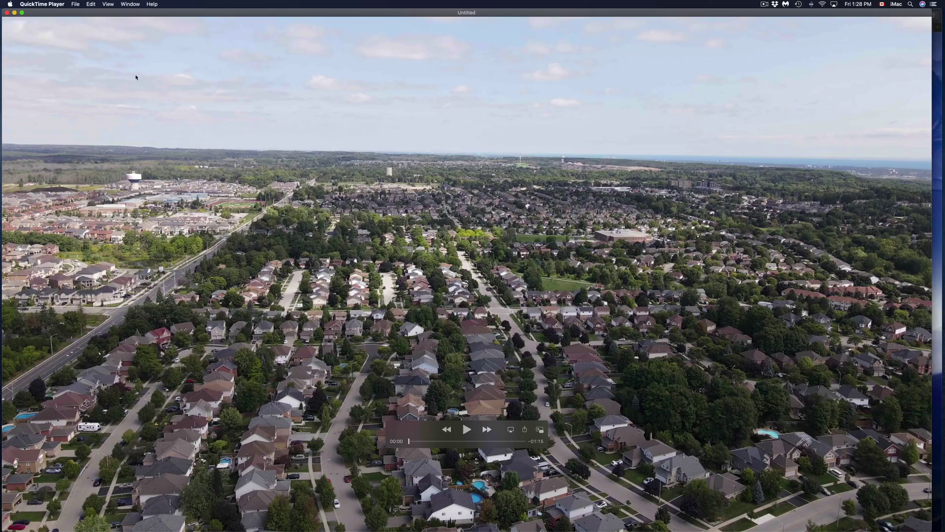
Try flipping the video horizontally and vertically, undoing each flip
left_click(91, 3)
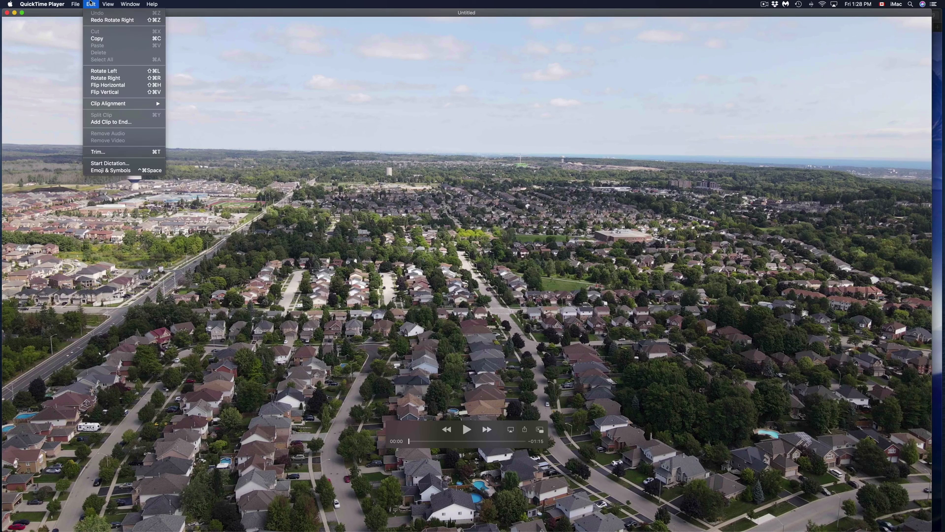
left_click(145, 87)
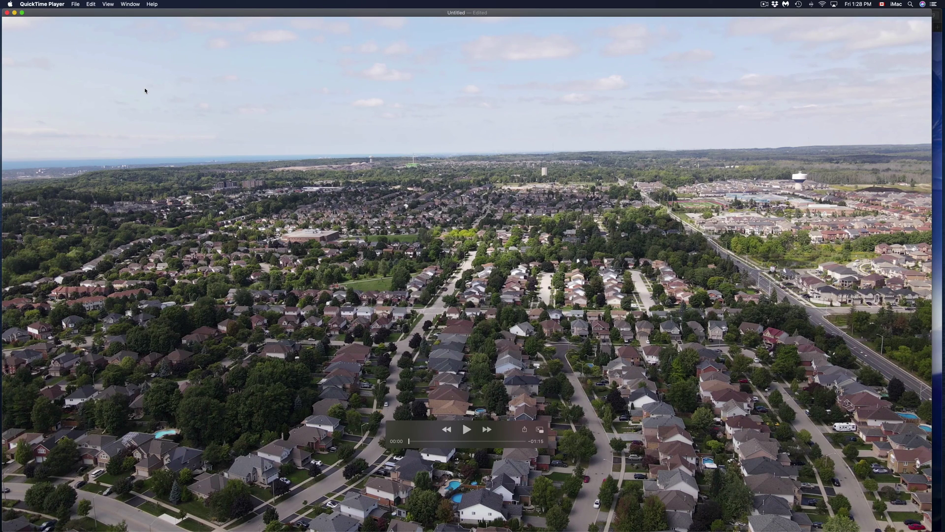
key("super+z")
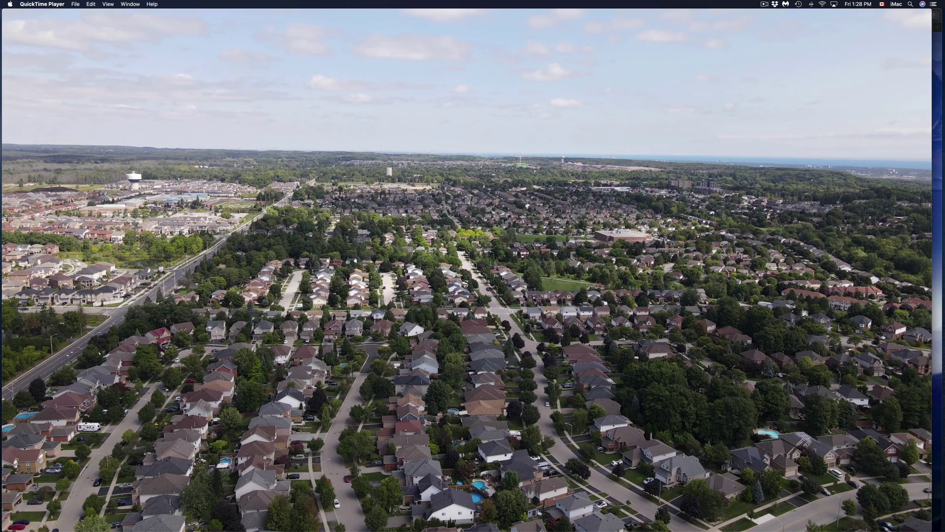
left_click(89, 5)
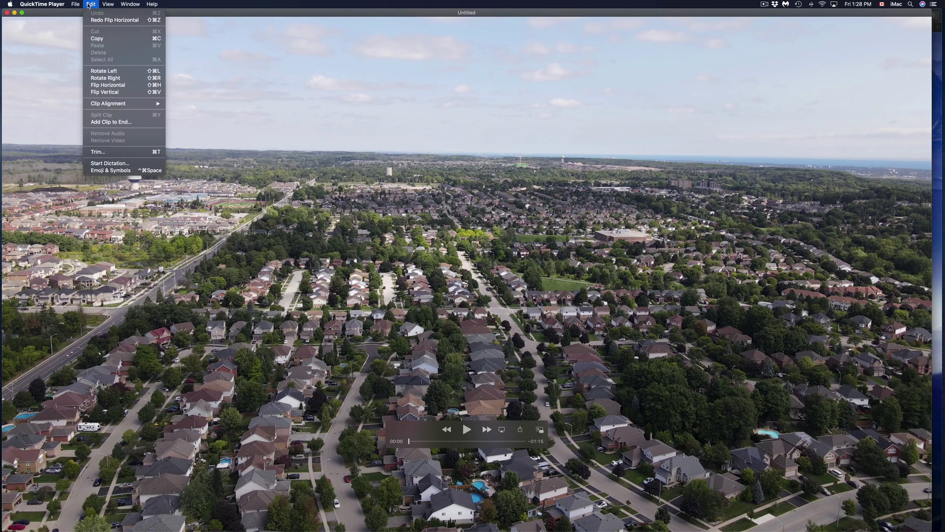
left_click(115, 93)
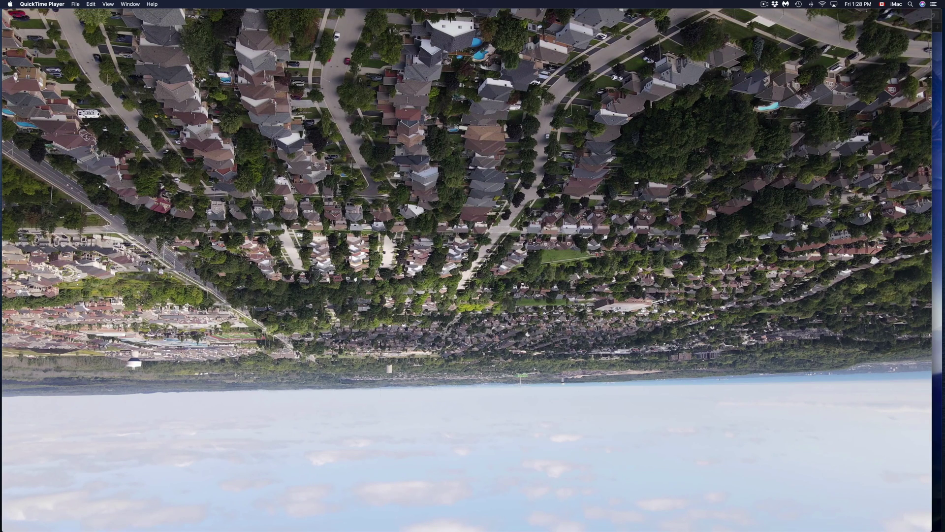
key("super+z")
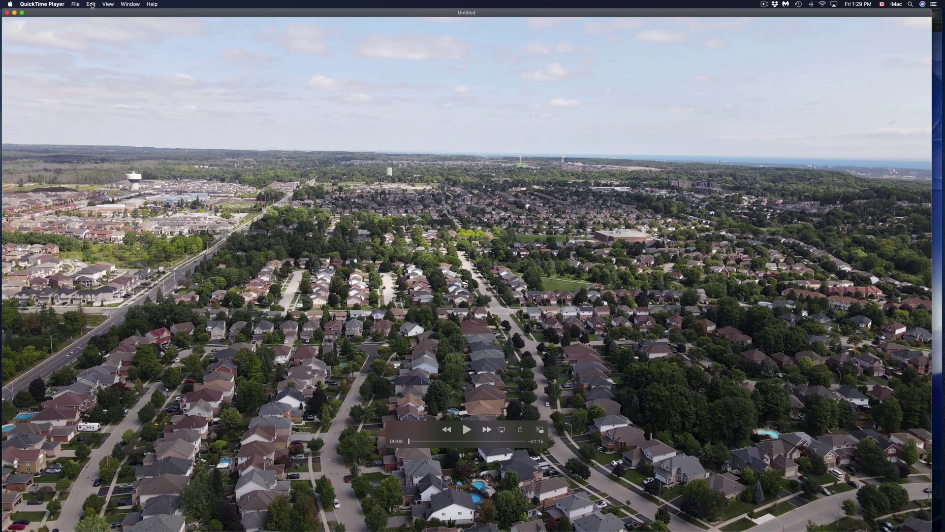
Trim the video to an excerpt about 1 second long, taken from the green fields footage in its second half
left_click(92, 4)
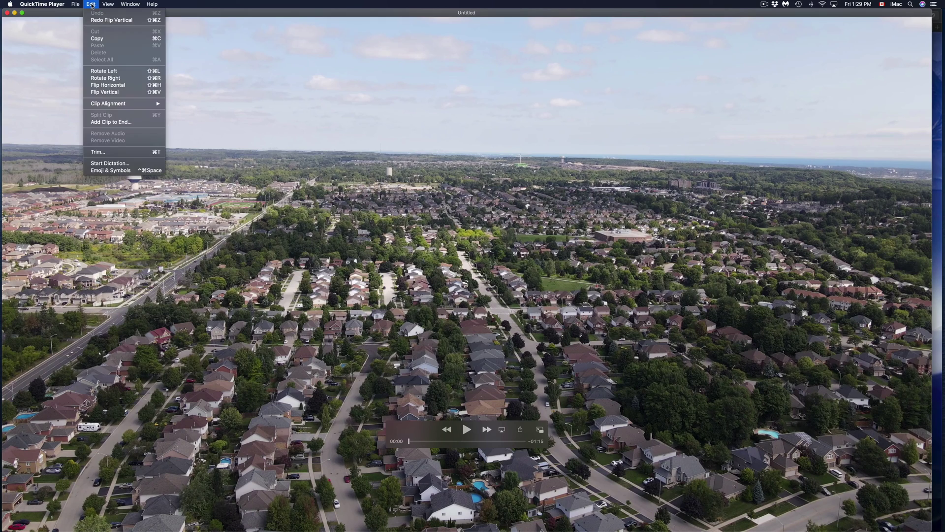
left_click(113, 152)
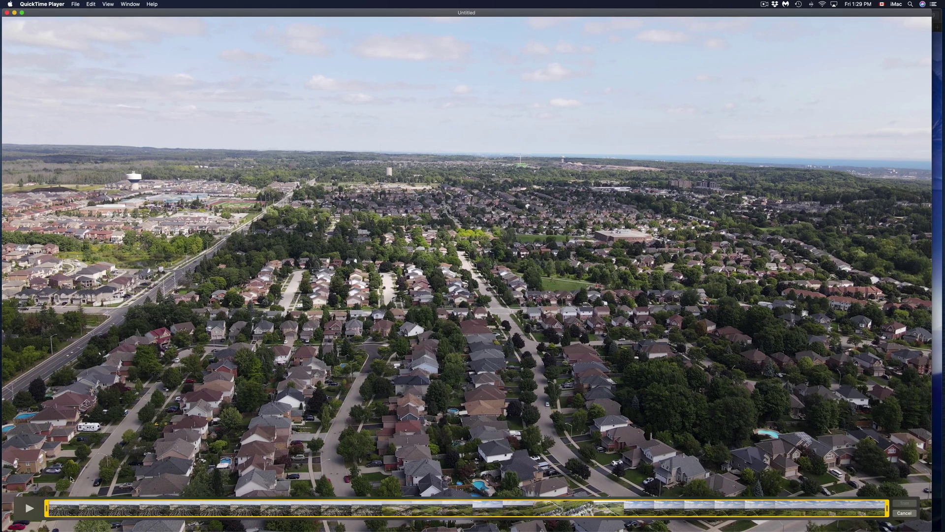
left_click_drag(47, 509, 642, 495)
left_click_drag(888, 510, 660, 505)
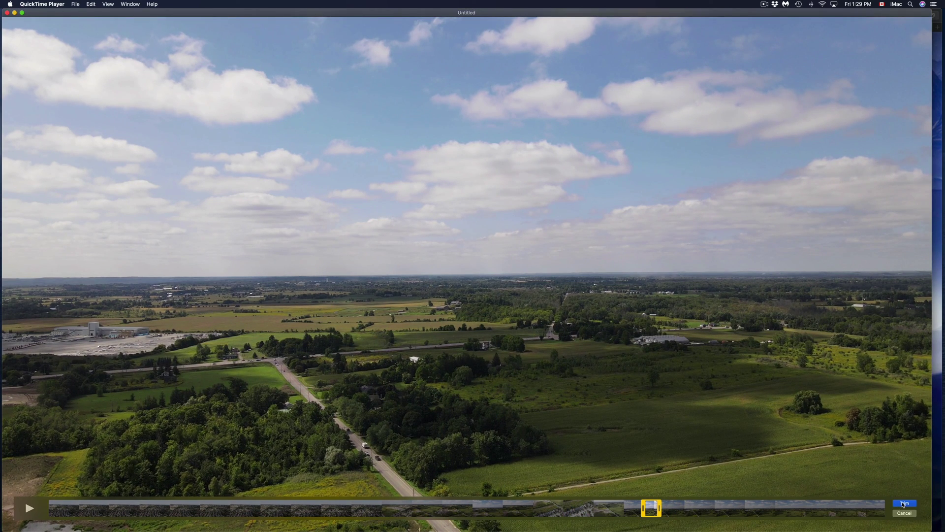
left_click(905, 503)
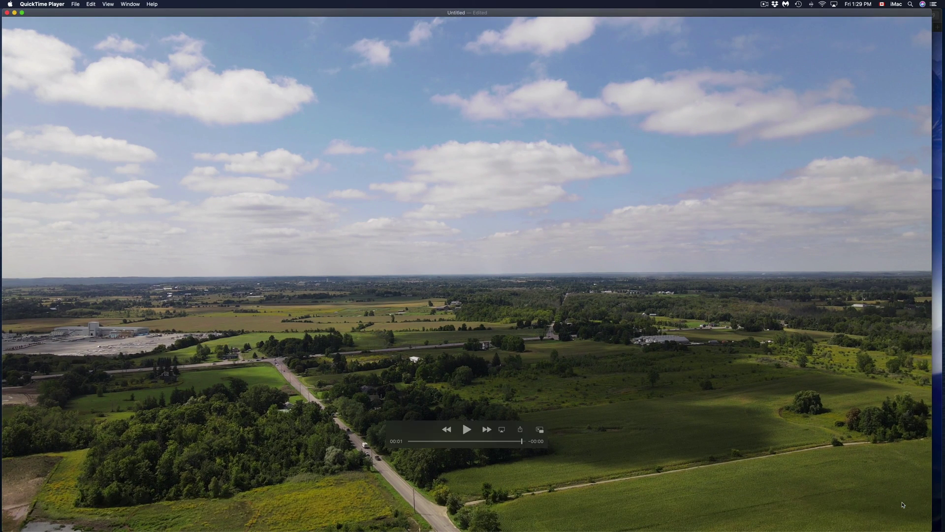
Check which export resolutions are offered for the trimmed clip and close the untitled document
left_click(75, 4)
mouse_move(131, 107)
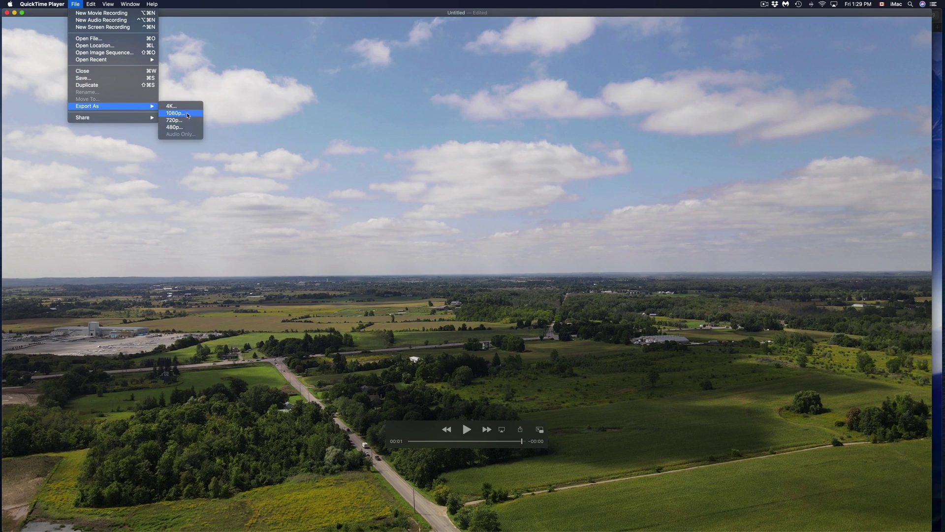
key("super+w")
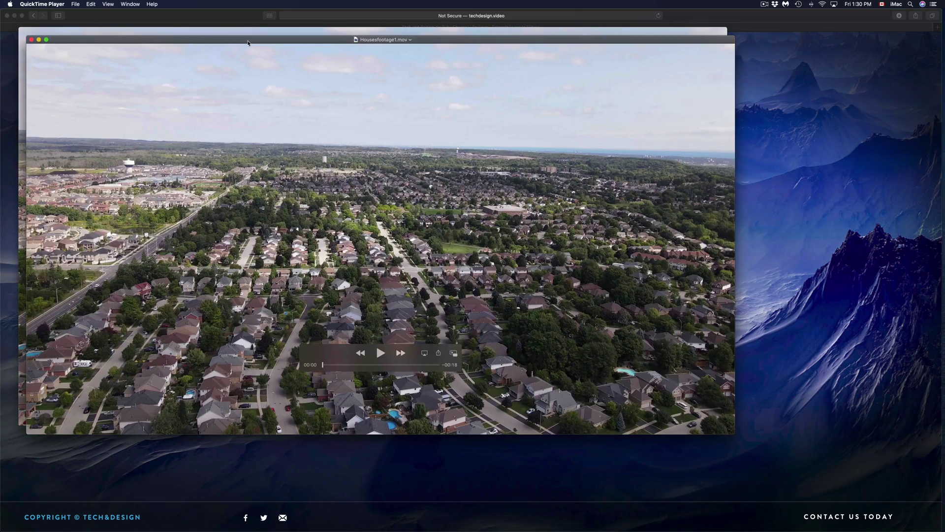
Spread the Housesfootage1.mov and DJI_0001 2.MP4 player windows apart, with the original on the left and the exported clip on the right
left_click_drag(256, 43, 472, 62)
mouse_move(217, 30)
left_mouse_down()
mouse_move(175, 54)
mouse_move(244, 62)
mouse_move(218, 50)
left_mouse_up()
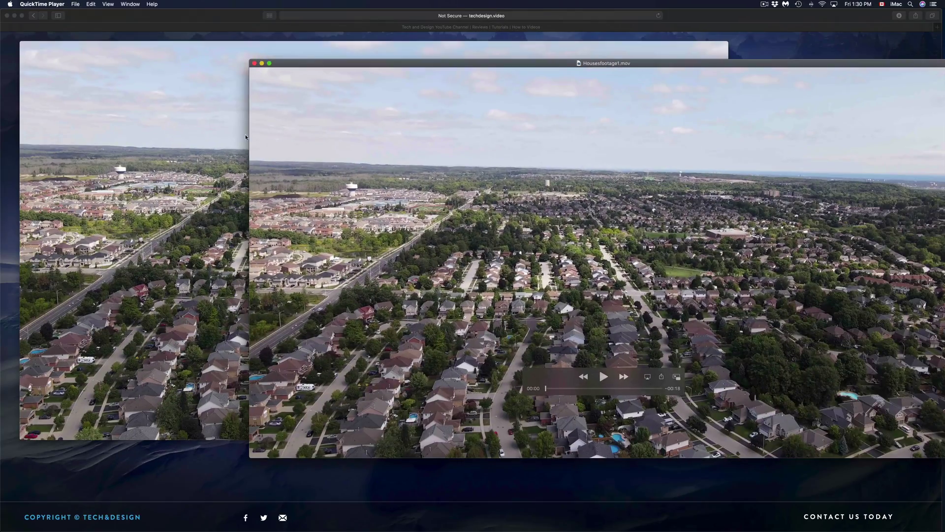
left_click(203, 157)
left_click(789, 177)
left_click_drag(485, 66, 499, 50)
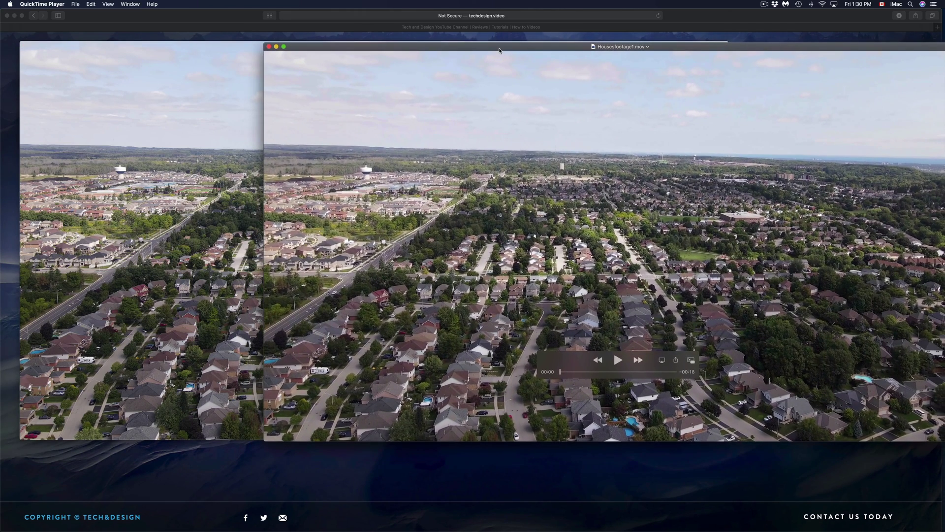
left_click(94, 67)
left_click_drag(163, 46, 144, 45)
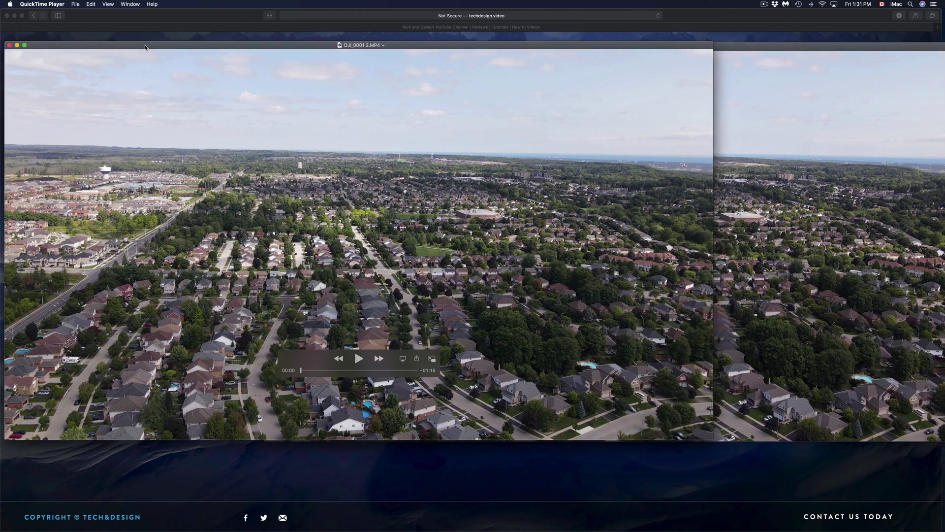
left_click(766, 239)
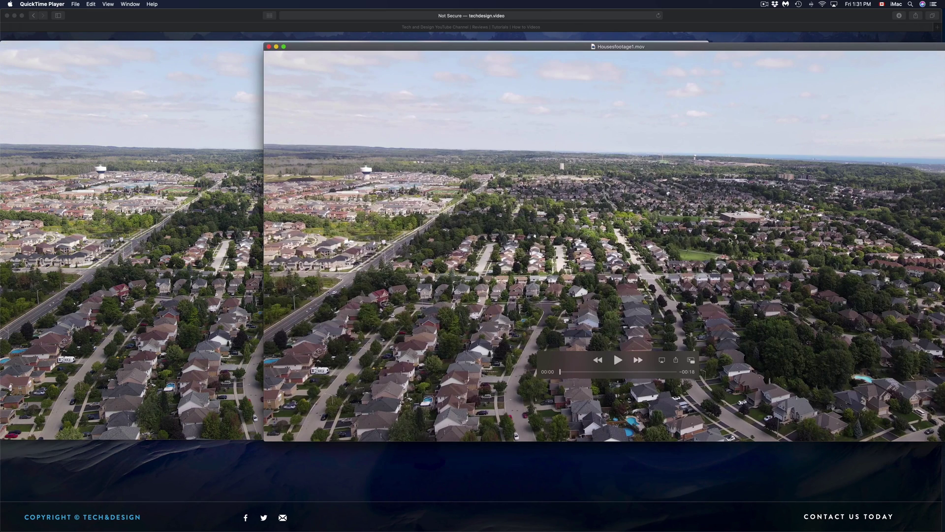
left_click(196, 219)
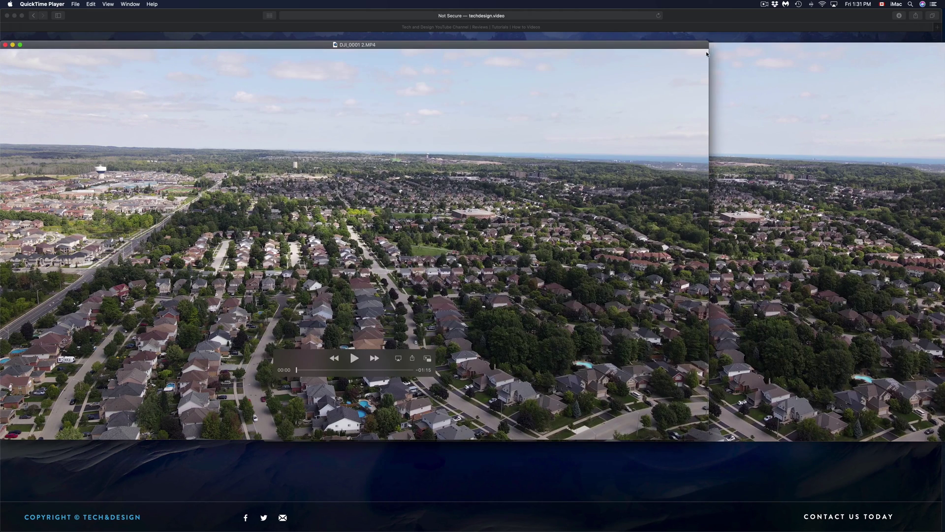
Shrink both player windows to about half the screen width and align them side by side for comparison
left_click_drag(707, 45, 496, 168)
left_click(516, 83)
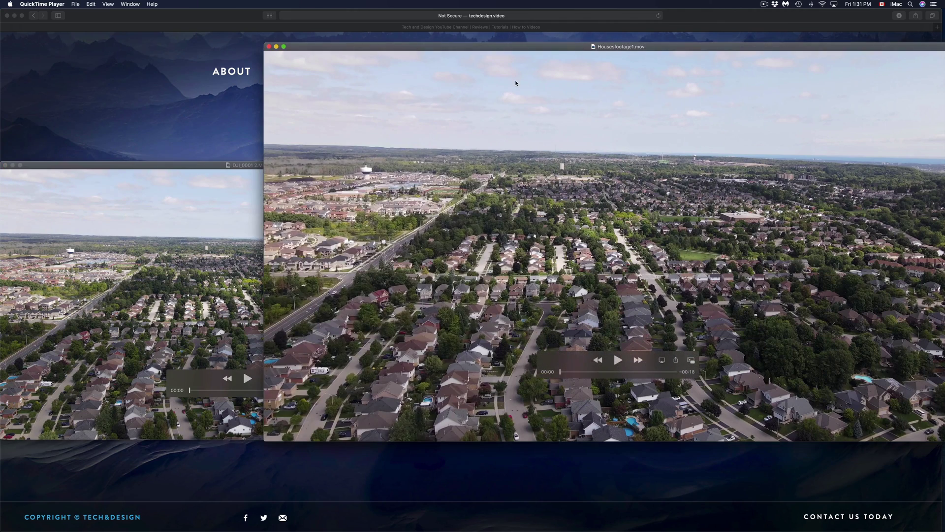
left_click_drag(261, 44, 498, 176)
left_click_drag(579, 192, 575, 179)
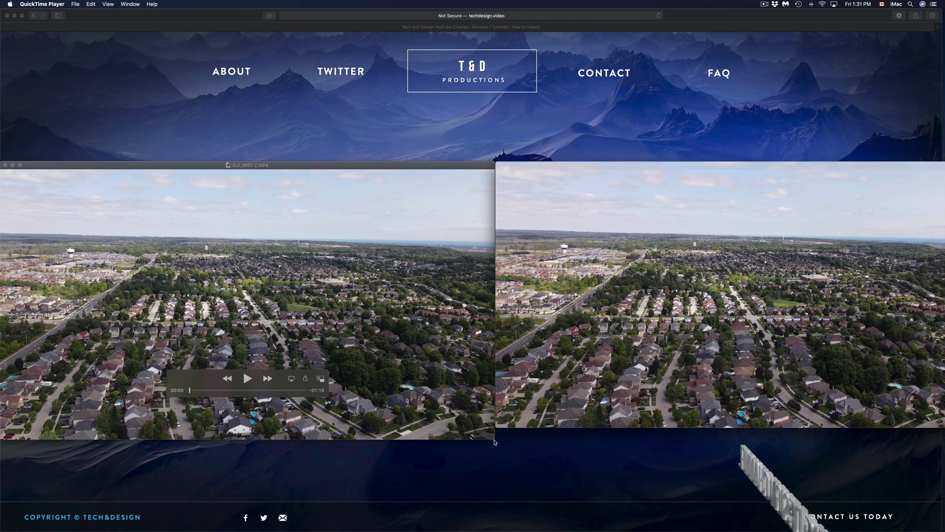
left_click_drag(493, 435, 492, 429)
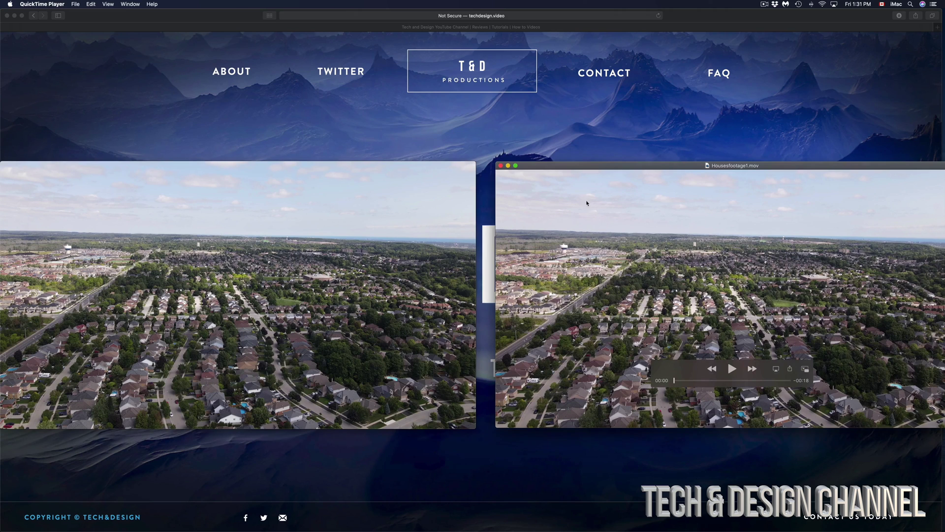
left_click_drag(584, 169, 567, 169)
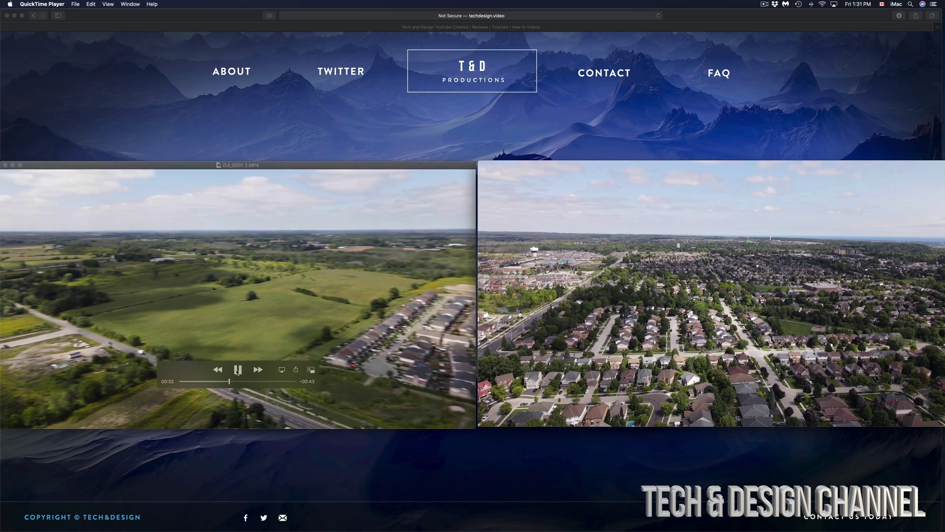
Pause DJI_0001 2.MP4 and close both it and the Housesfootage1.mov player window
key("space")
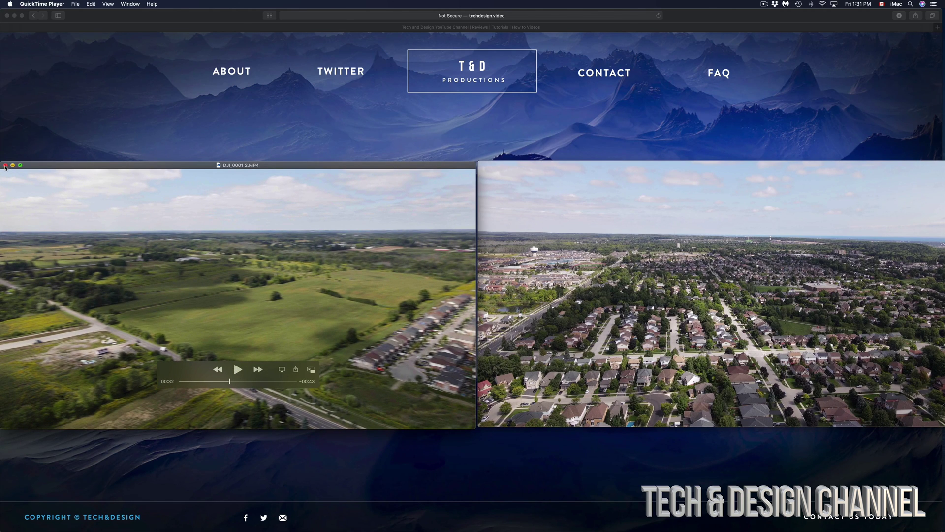
left_click(5, 166)
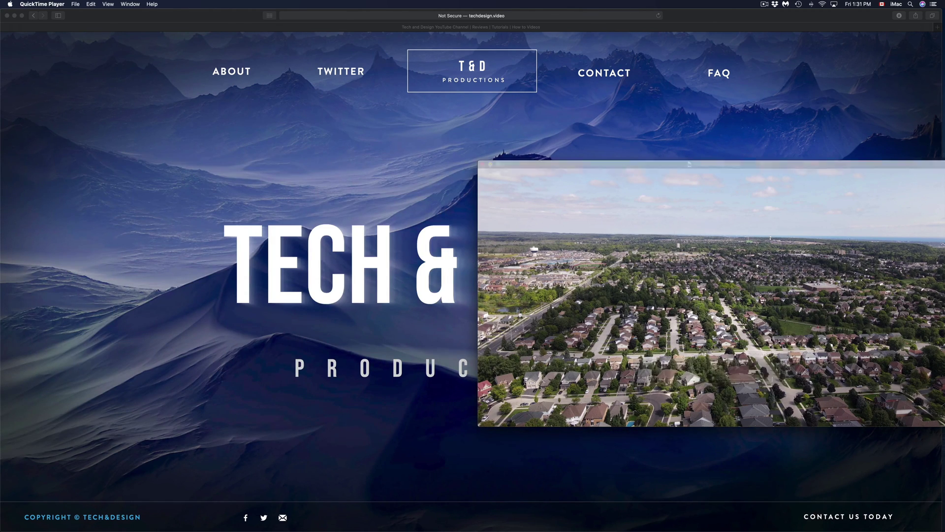
left_click(483, 165)
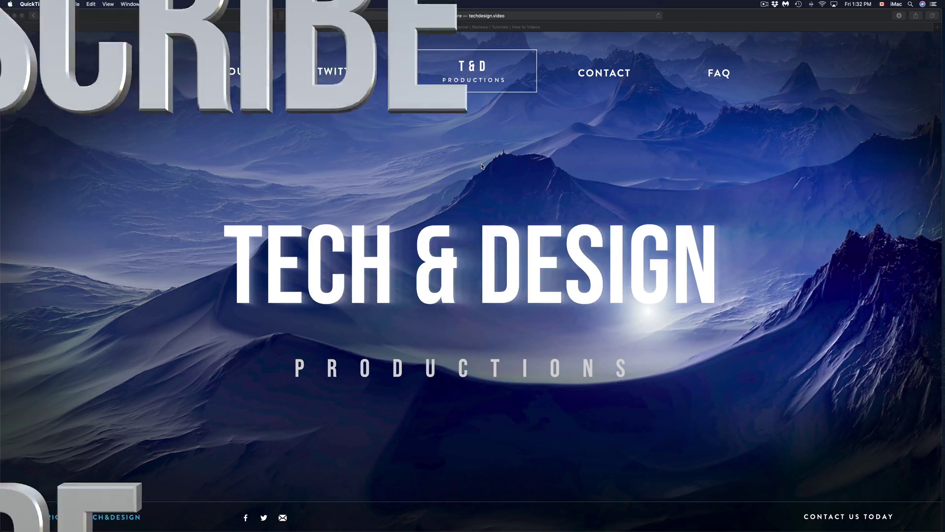